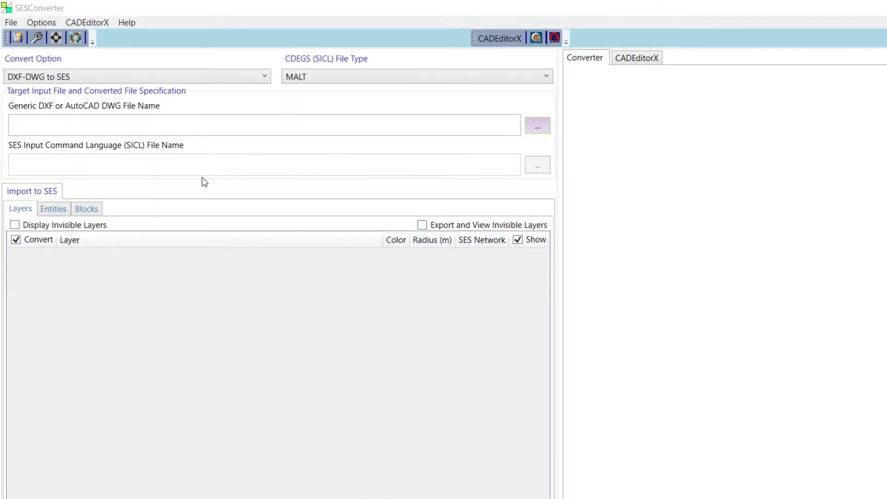
Set the conversion to DXF-DWG to SES with MALT as the CDEGS (SICL) file type.
left_click(265, 77)
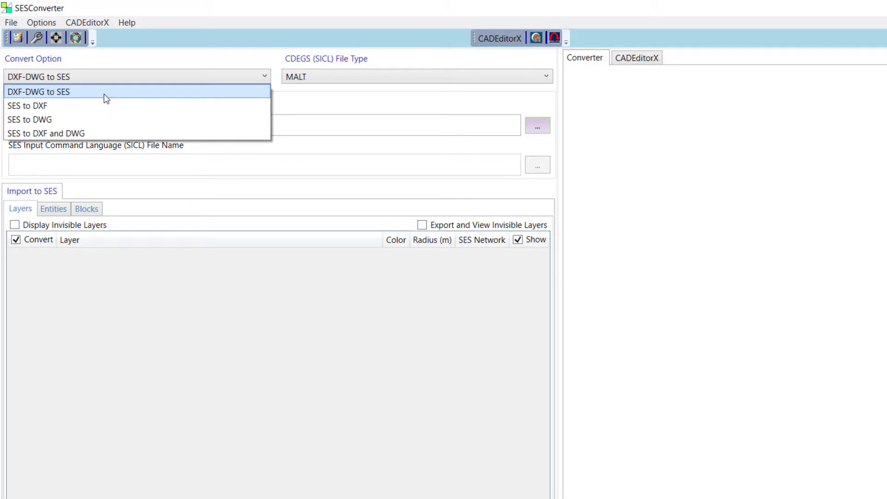
left_click(105, 99)
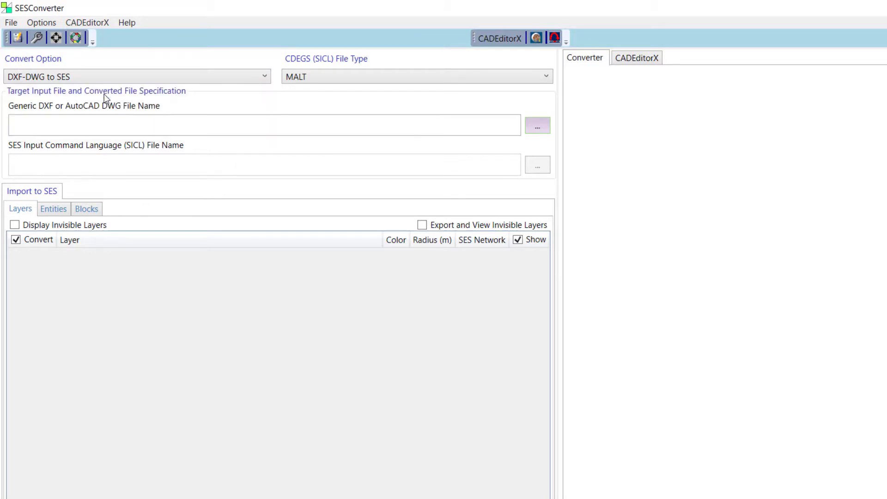
left_click(391, 78)
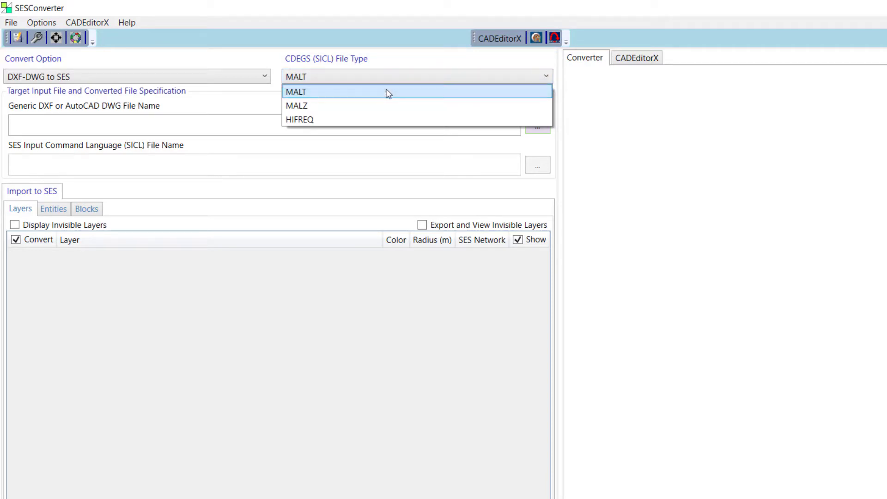
left_click(302, 92)
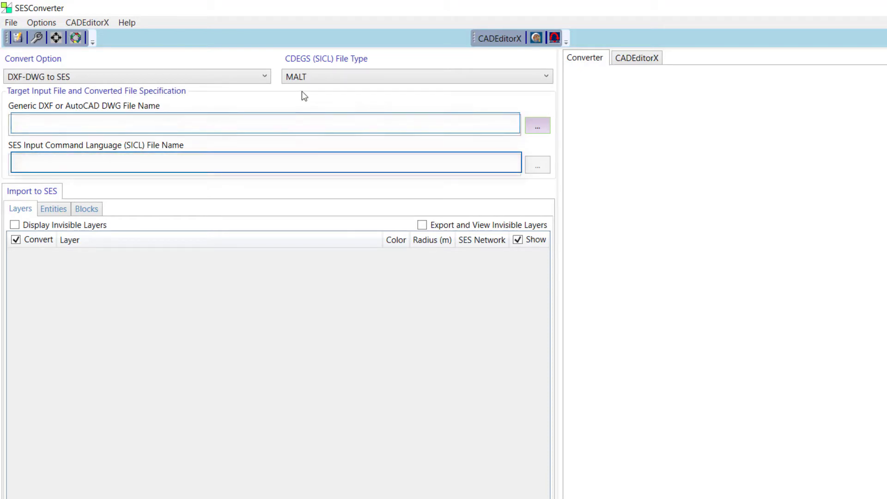
Load INSERT - ByLayer_L1Off.dwg from the Example for Tutorial folder as the input drawing.
left_click(486, 130)
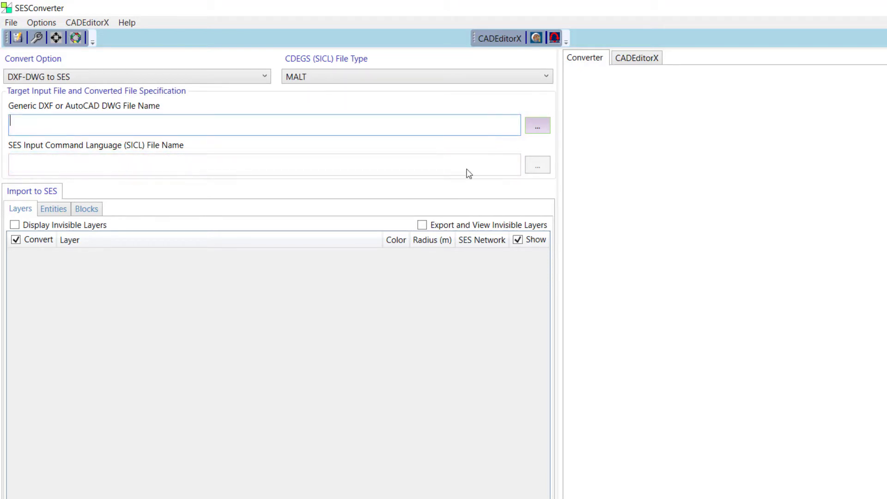
left_click(538, 131)
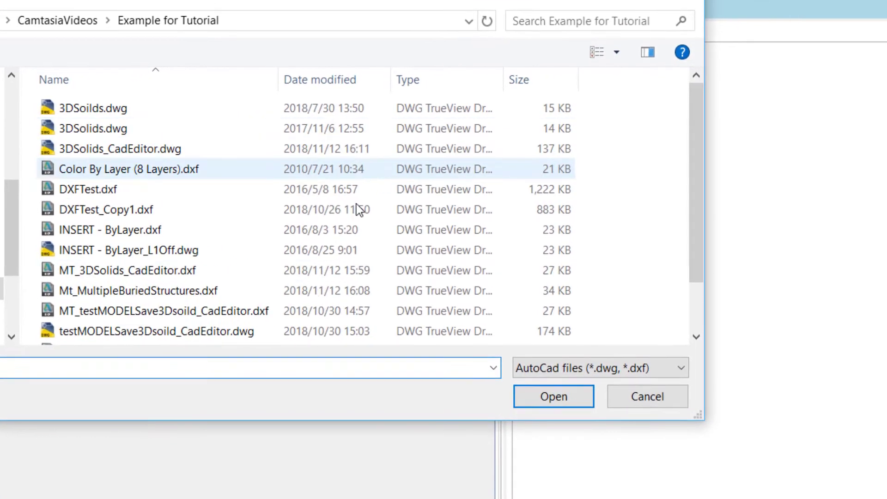
left_click(98, 253)
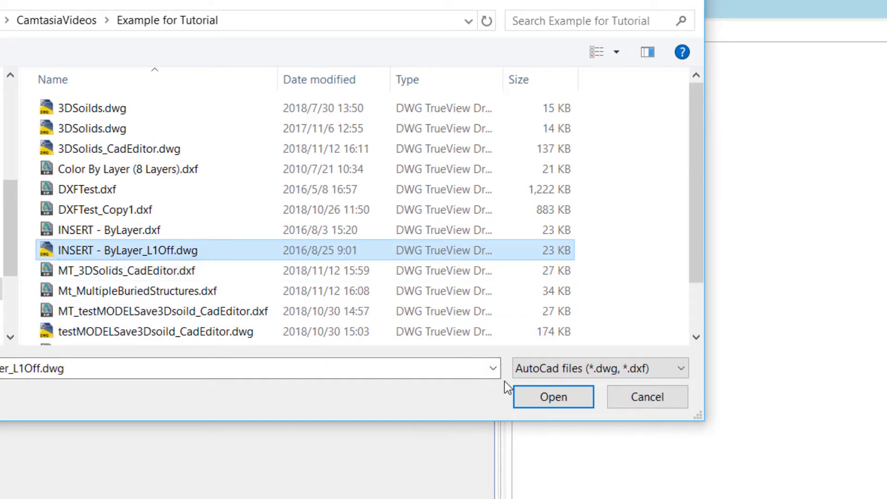
left_click(523, 397)
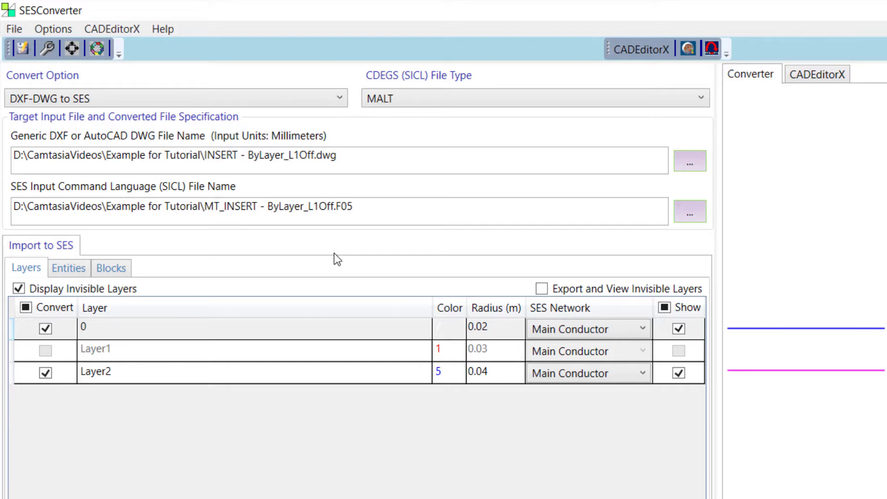
Review the drawing's entity types and blocks, and sort the layer list by radius.
left_click(74, 268)
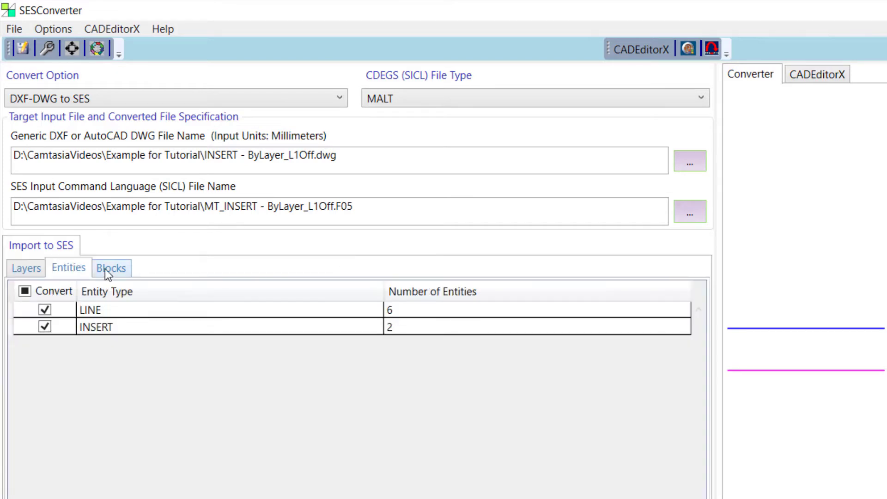
left_click(105, 270)
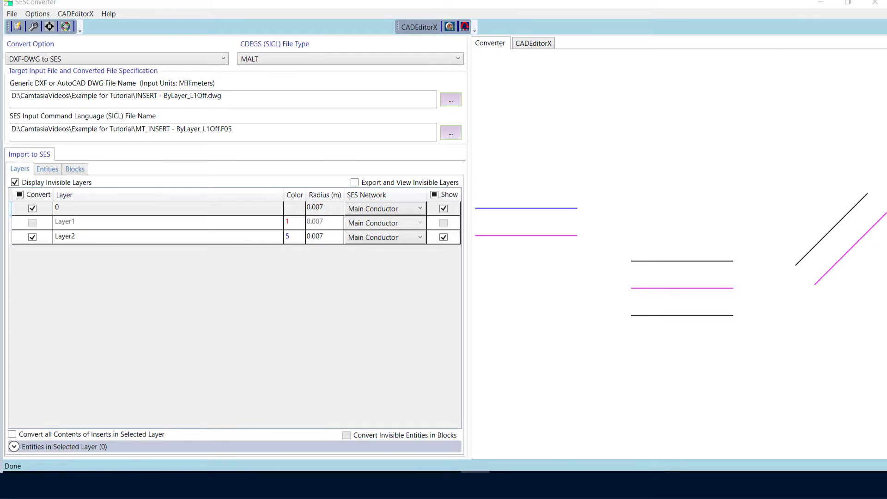
left_click(25, 169)
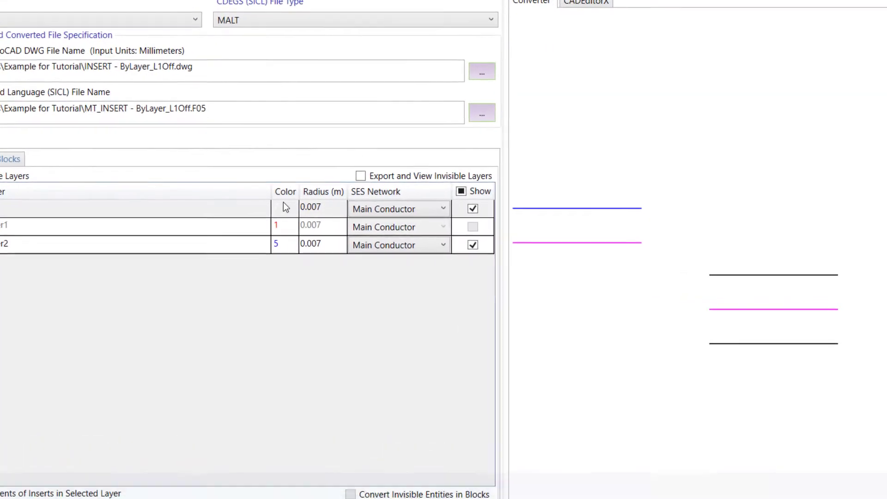
left_click(313, 193)
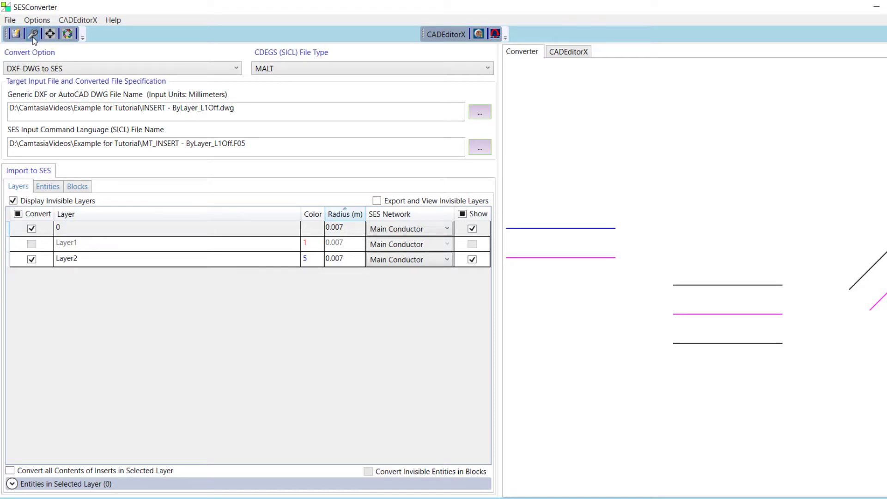
Load the color-to-radius mapping from Test.DEF in the converter settings and apply it.
left_click(33, 36)
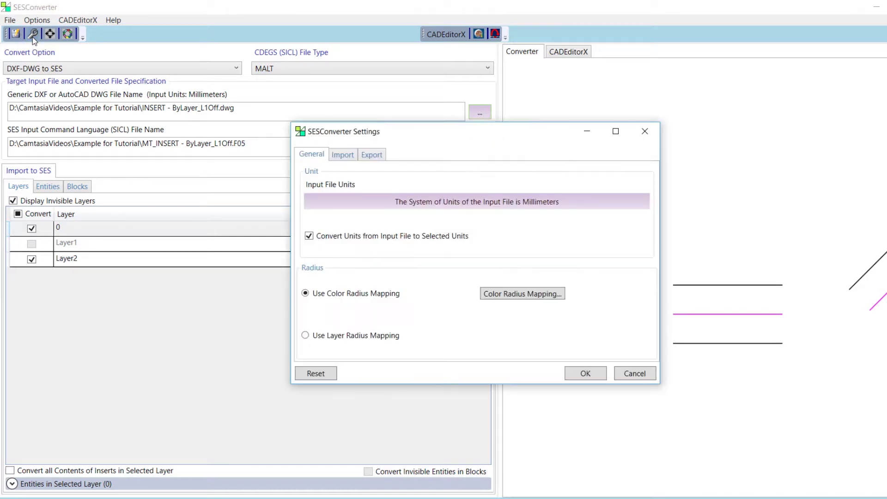
left_click(495, 297)
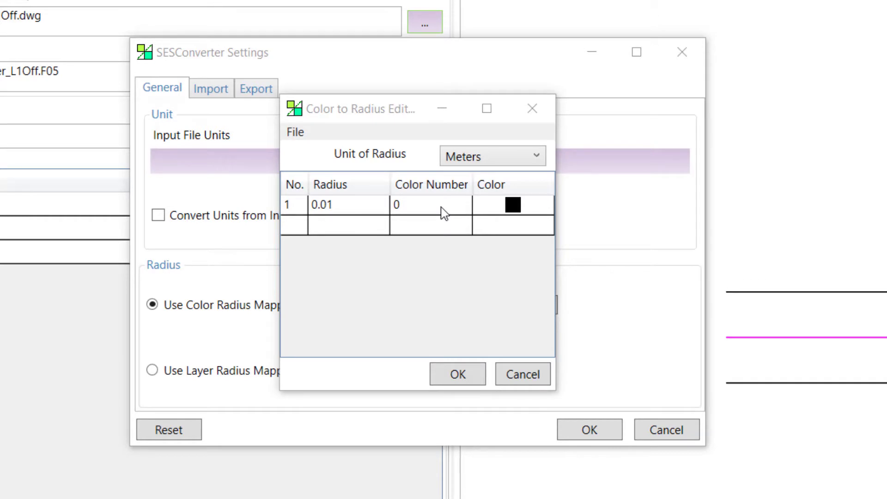
left_click(300, 133)
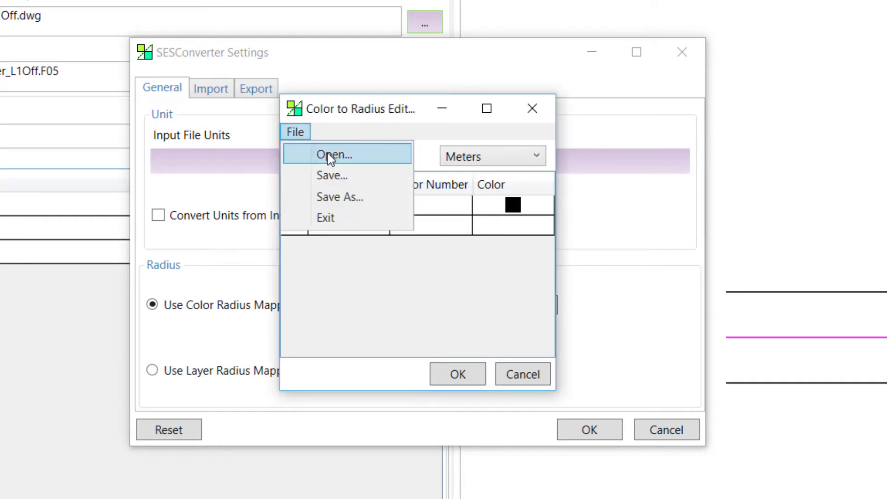
left_click(330, 156)
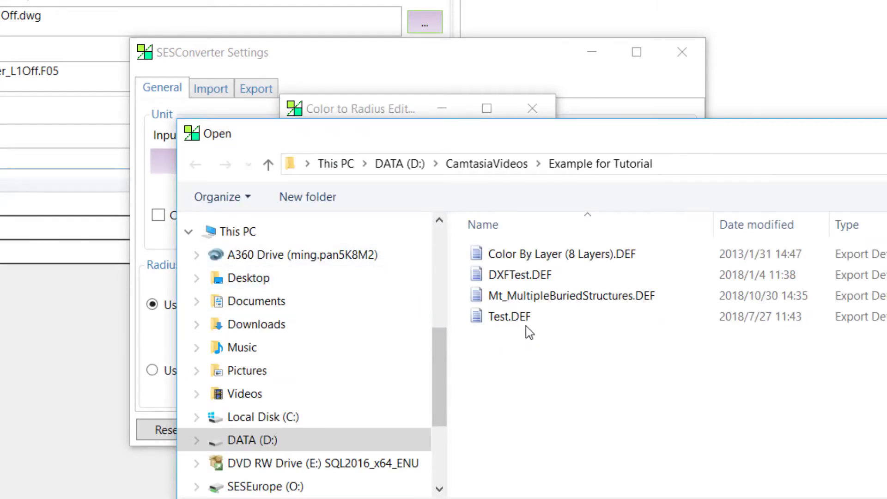
left_click(525, 323)
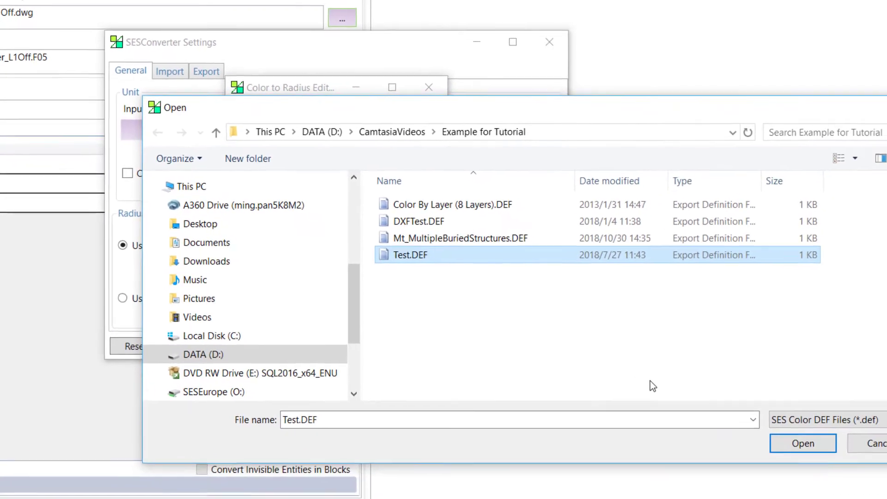
left_click(799, 443)
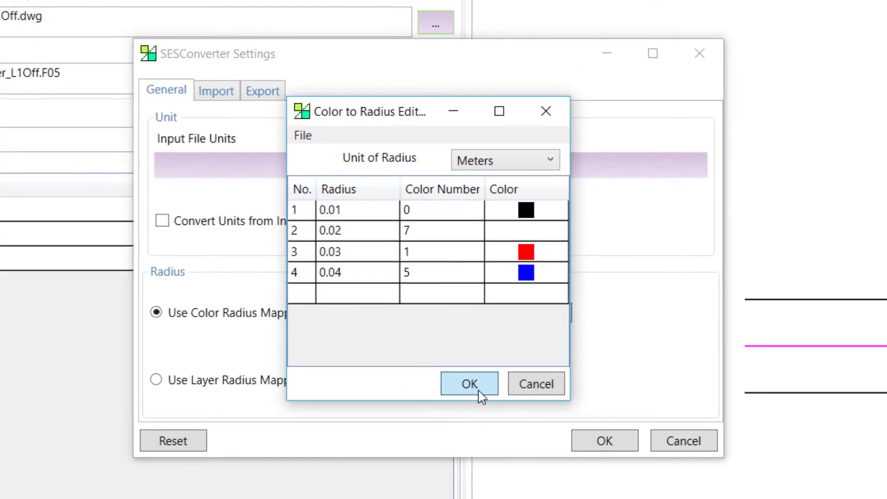
left_click(475, 388)
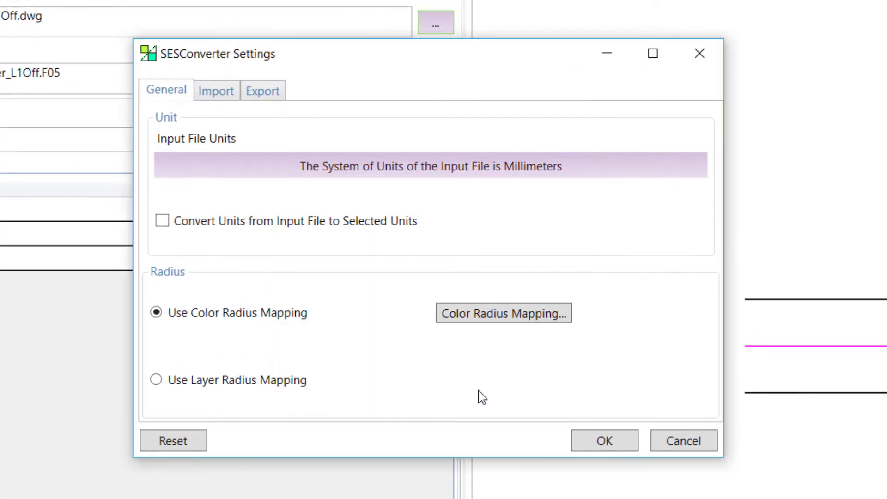
left_click(621, 444)
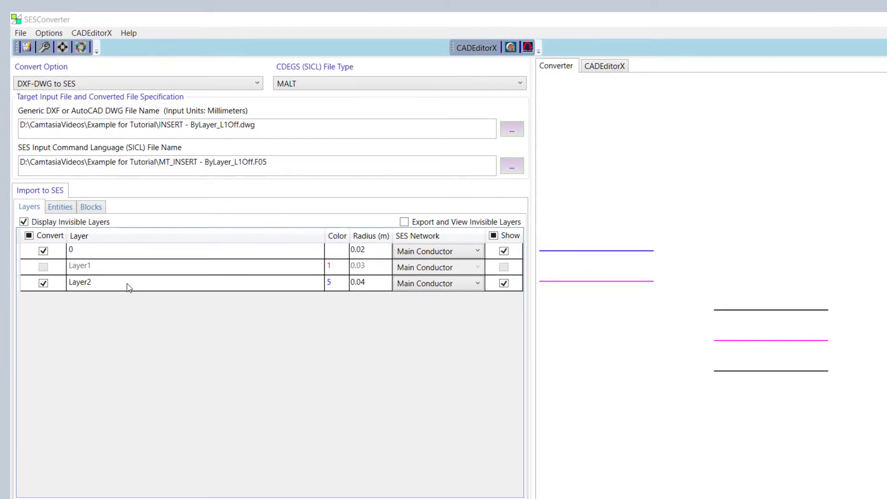
Hide and redisplay the invisible layers in the layer list, and enable exporting and viewing of invisible layers.
left_click(24, 223)
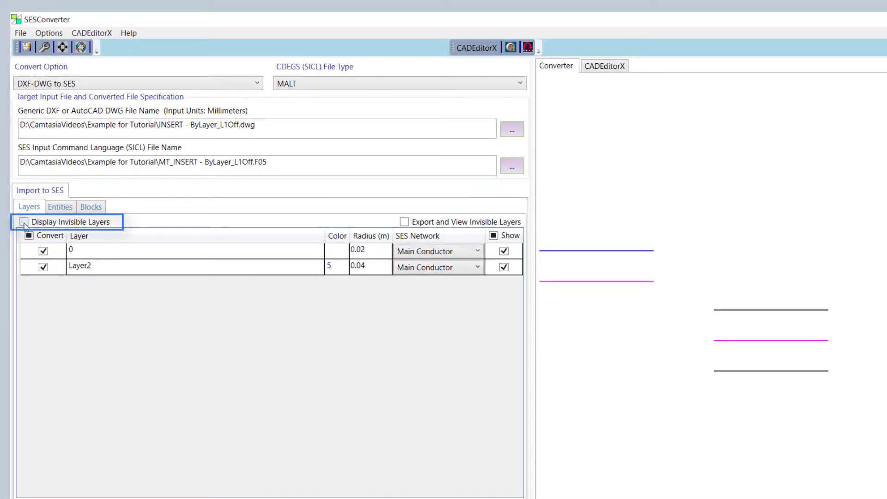
left_click(24, 224)
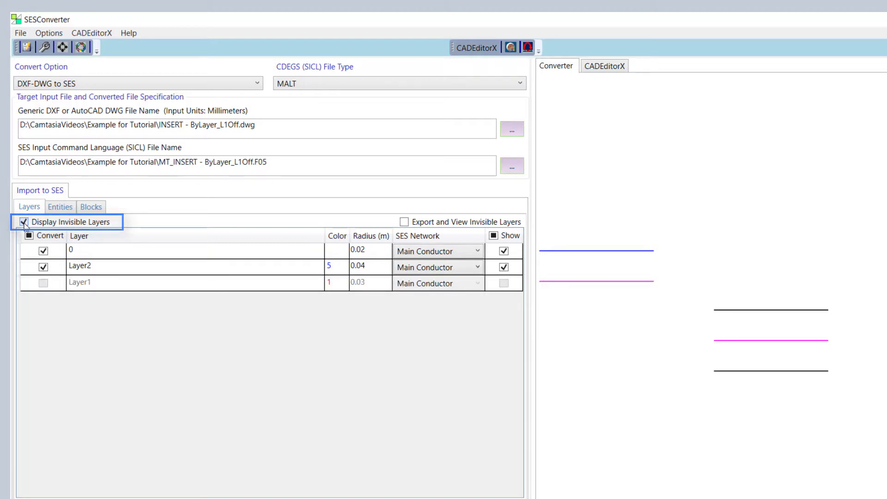
left_click(405, 223)
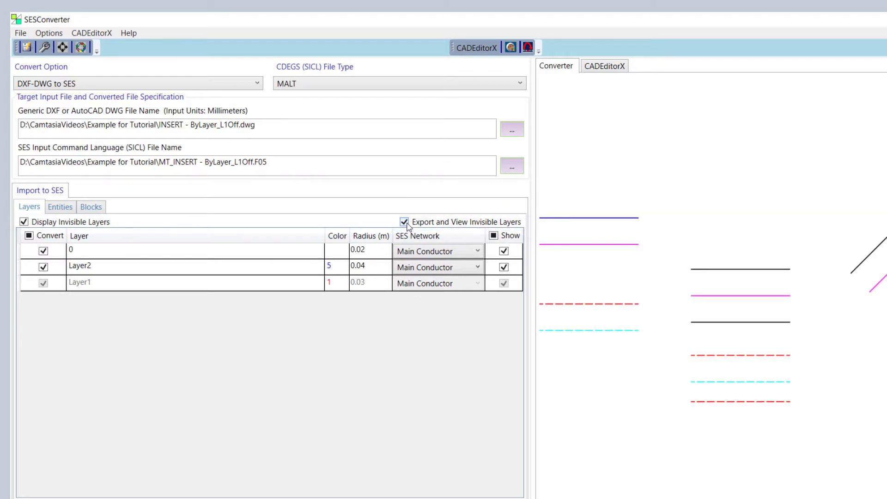
Toggle conversion for all layers at once and exclude Layer2 from the conversion.
left_click(29, 235)
left_click(29, 235)
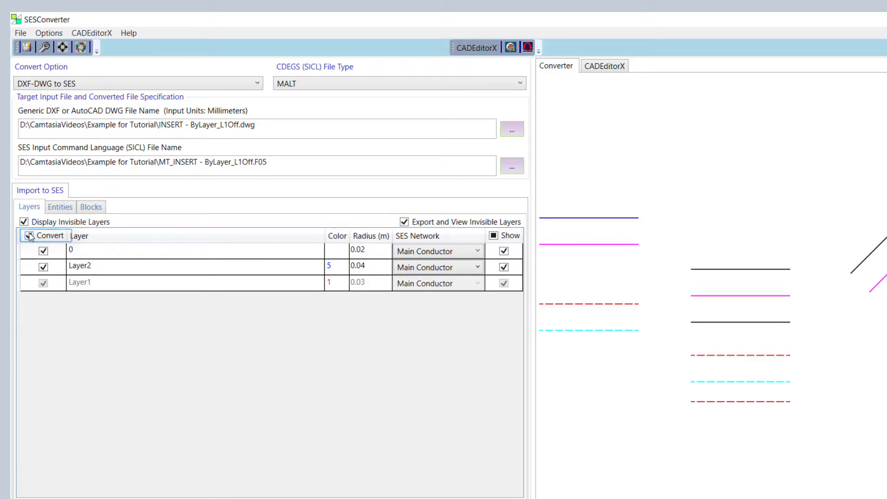
left_click(43, 267)
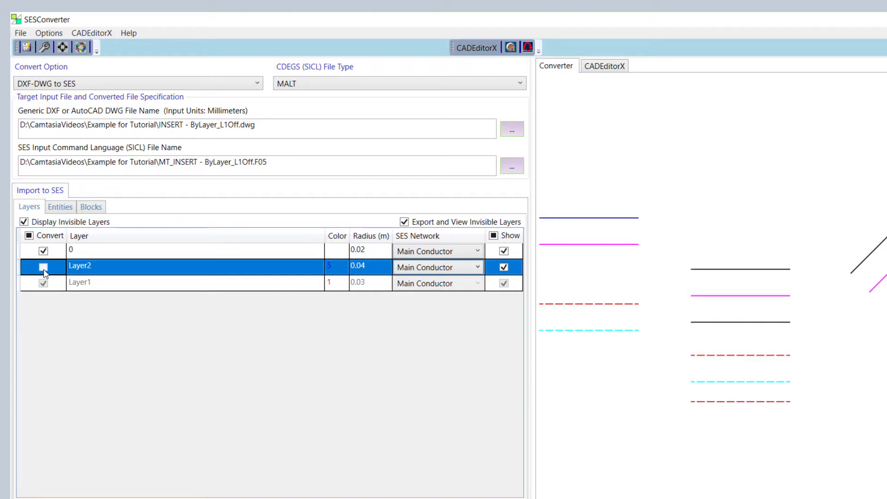
Toggle the preview visibility of all layers and of layer 0.
left_click(493, 236)
left_click(493, 235)
left_click(504, 252)
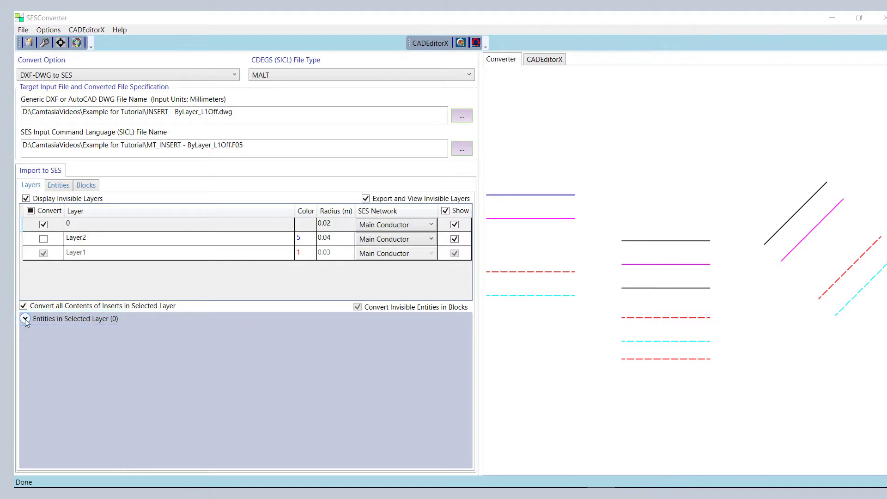
List the entities in layer 0 and turn off converting all contents of inserts in the selected layer.
left_click(25, 319)
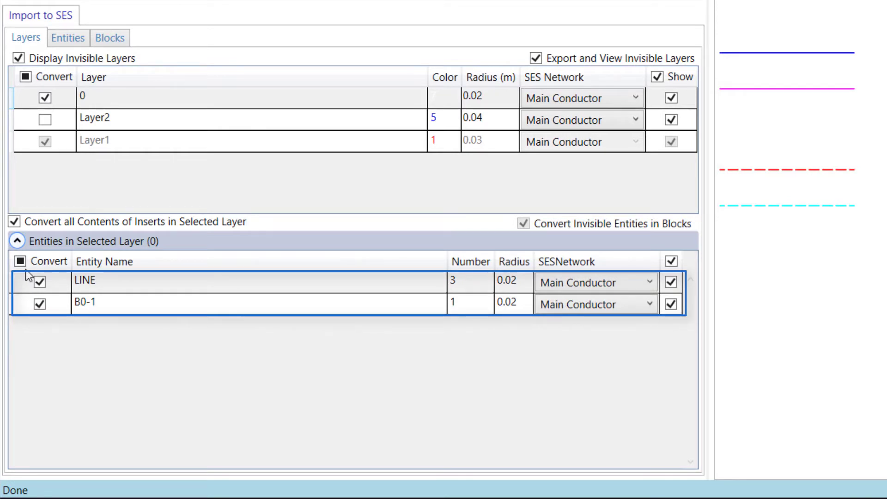
left_click(414, 106)
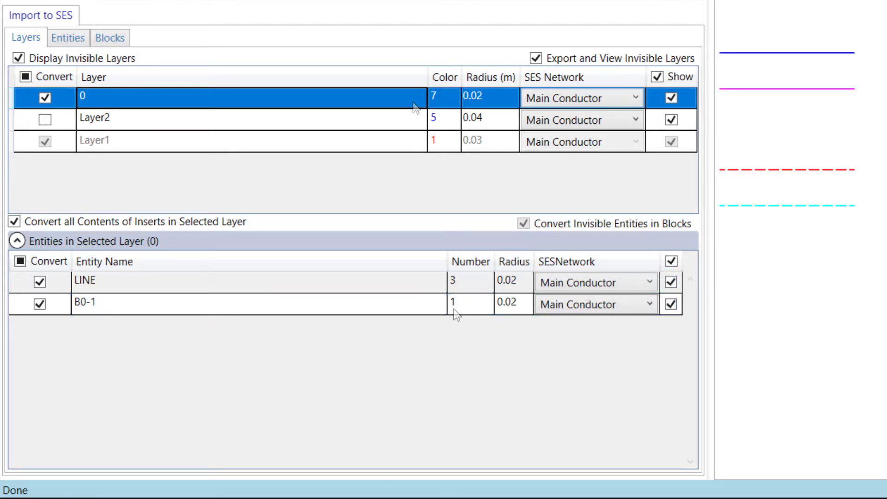
left_click(14, 223)
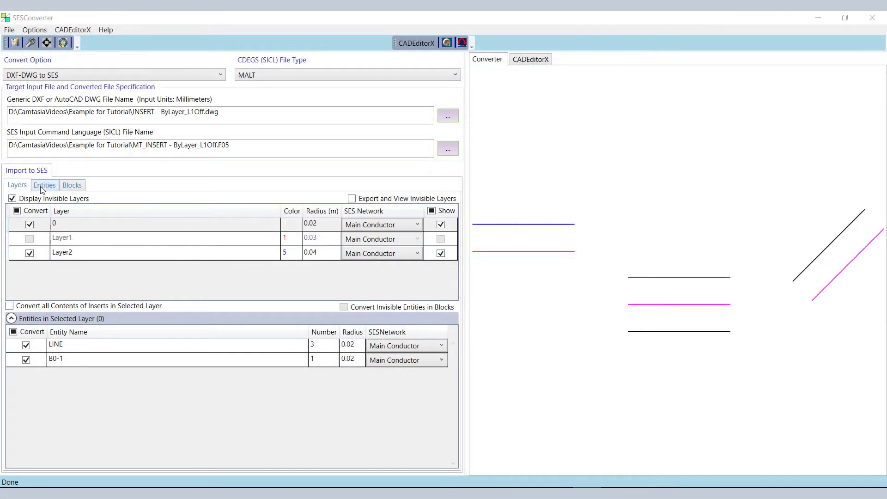
Load the block pictures and list the entities contained in block B0-1.
left_click(41, 186)
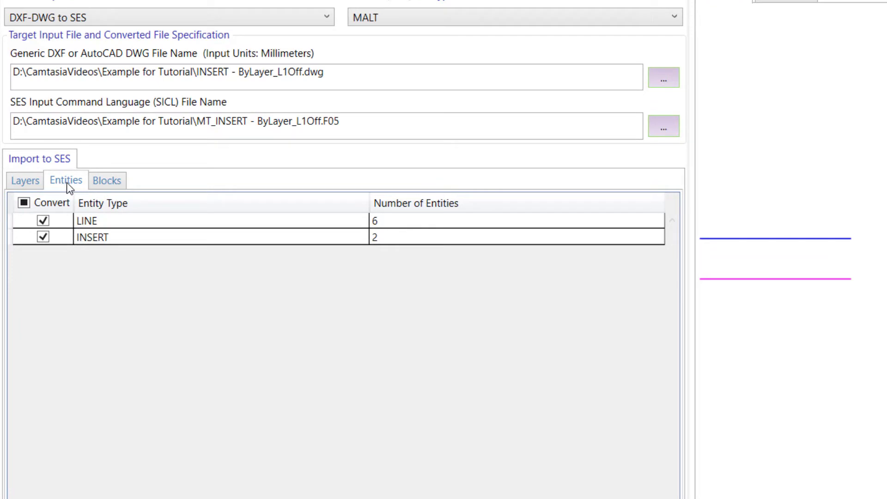
left_click(102, 183)
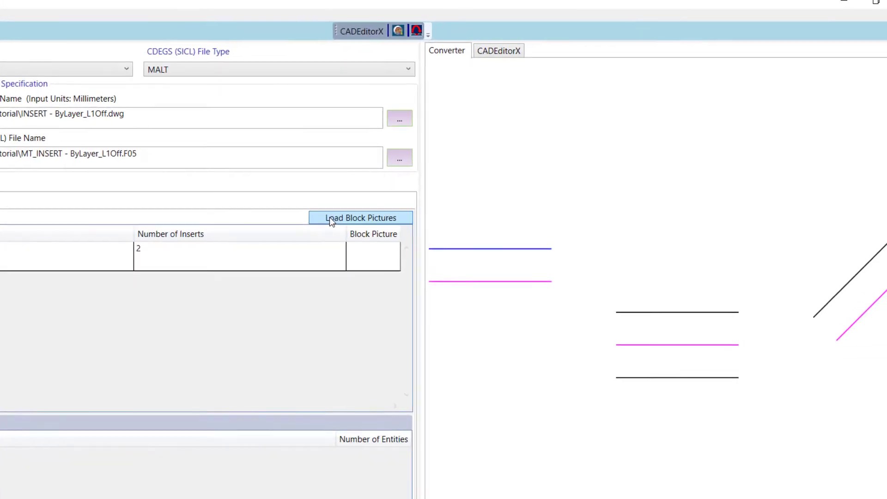
left_click(331, 219)
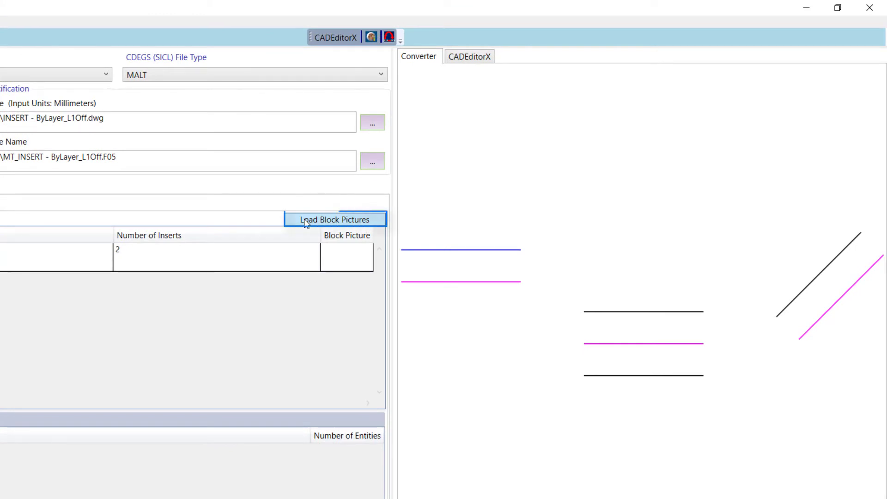
left_click(339, 262)
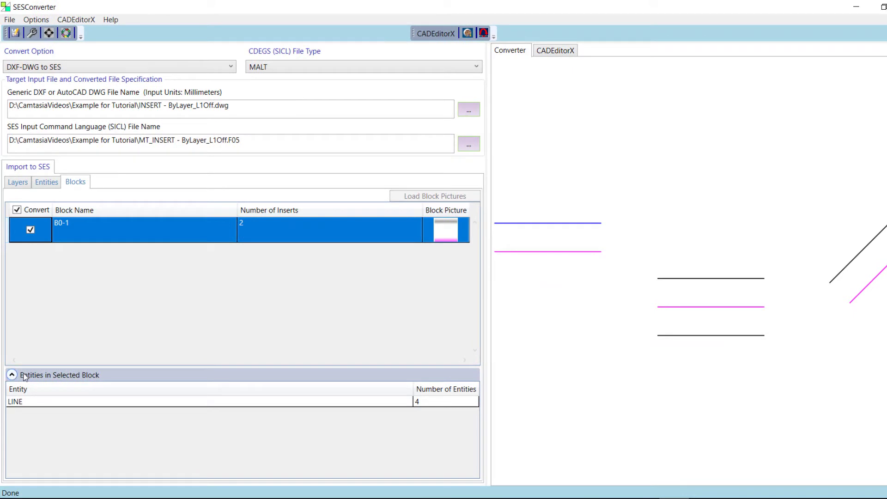
left_click(12, 375)
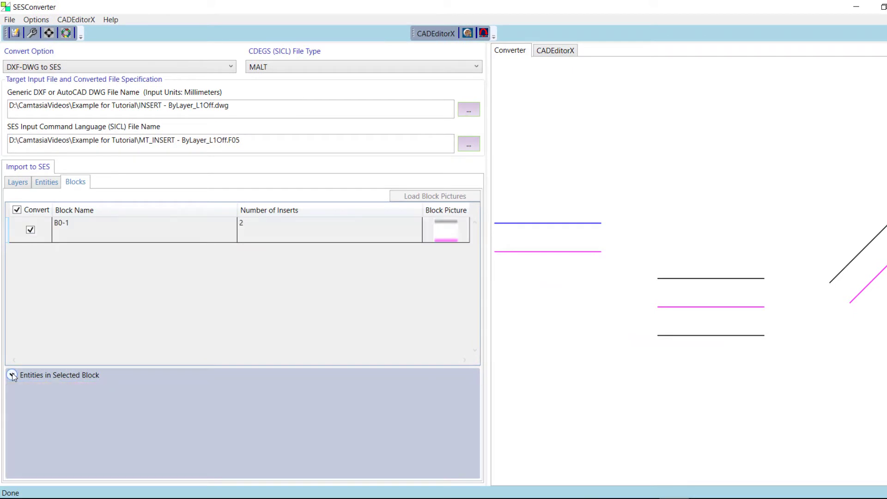
left_click(11, 374)
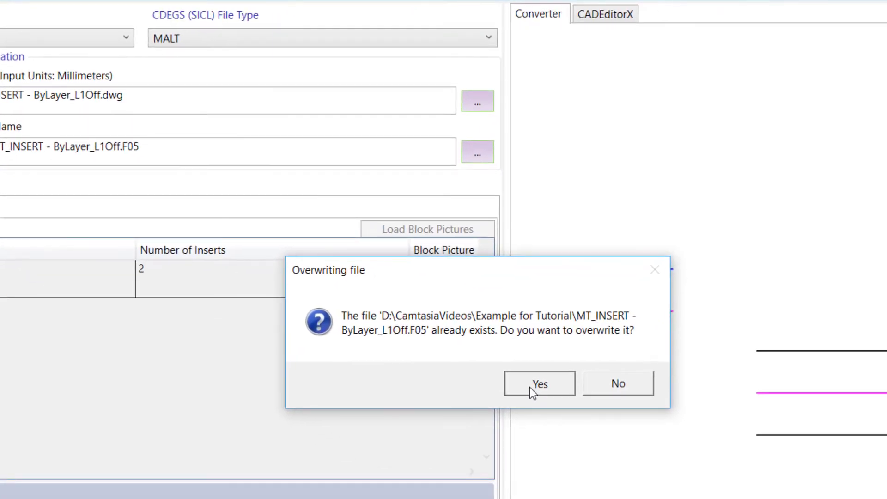
Overwrite the existing MT_INSERT - ByLayer_L1Off.F05 with the conversion and change the convert option to SES to DXF, resetting the target file name.
left_click(530, 387)
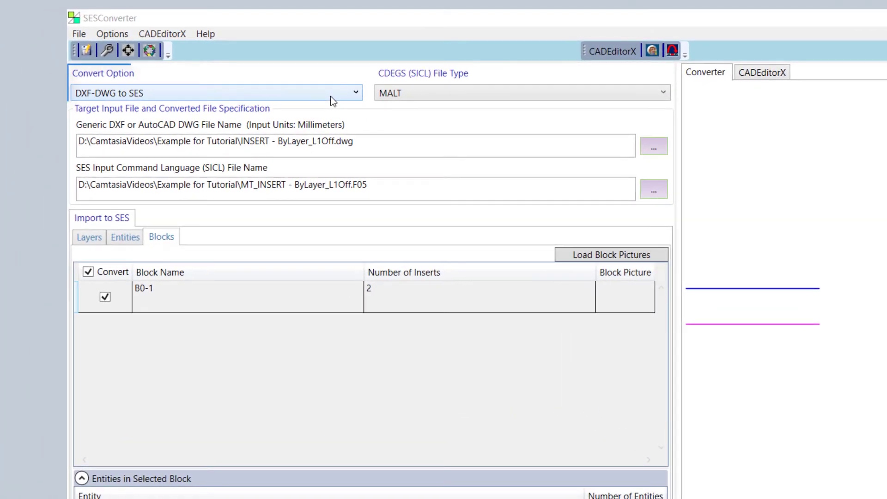
left_click(327, 94)
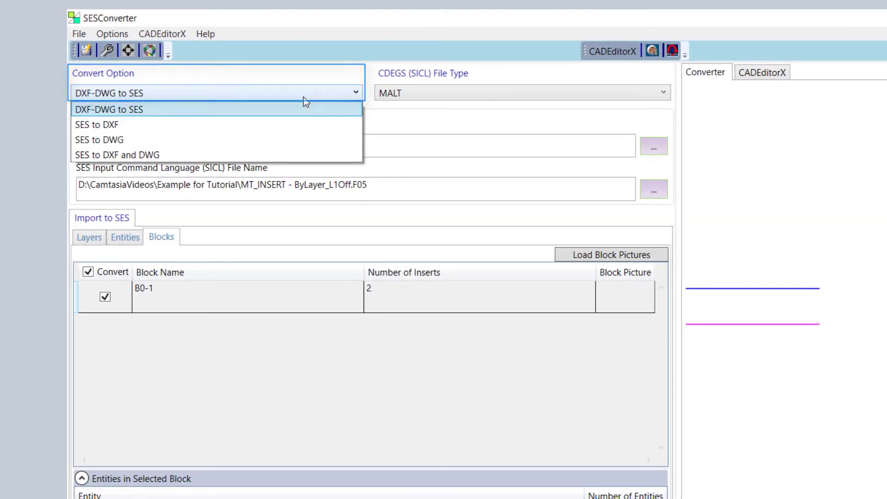
left_click(121, 125)
left_click(693, 387)
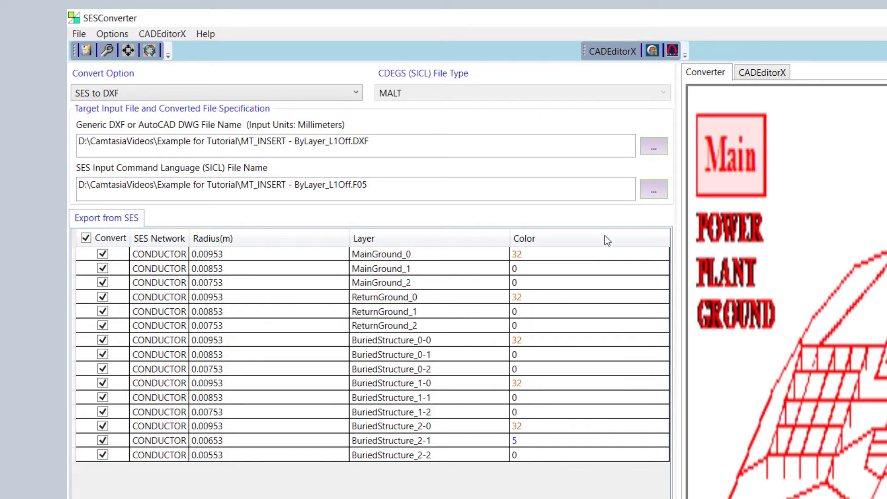
Load Mt_MultipleBuriedStructures.f05 as the SICL input file, reset the DXF file name to match, and select the MainGround_2 row.
left_click(659, 194)
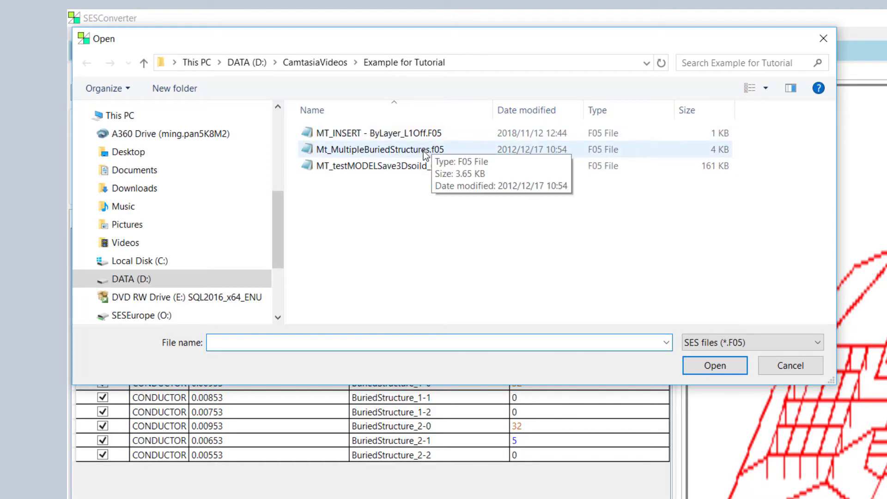
left_click(423, 150)
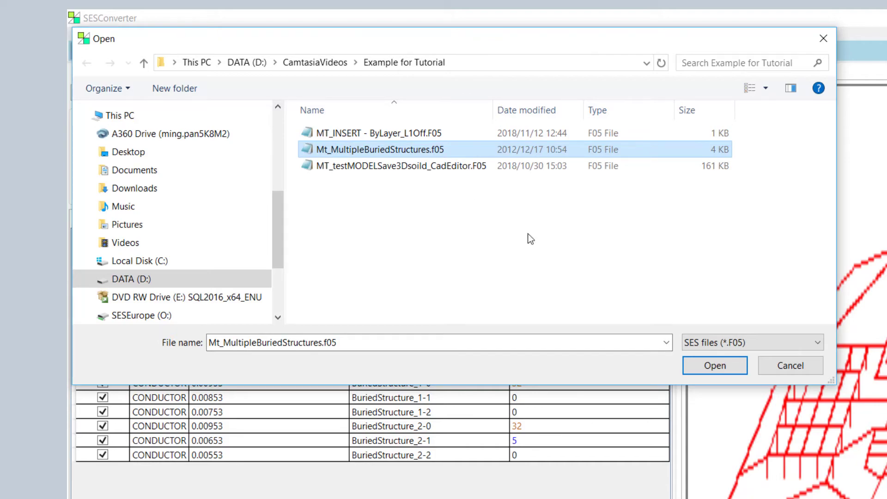
left_click(707, 366)
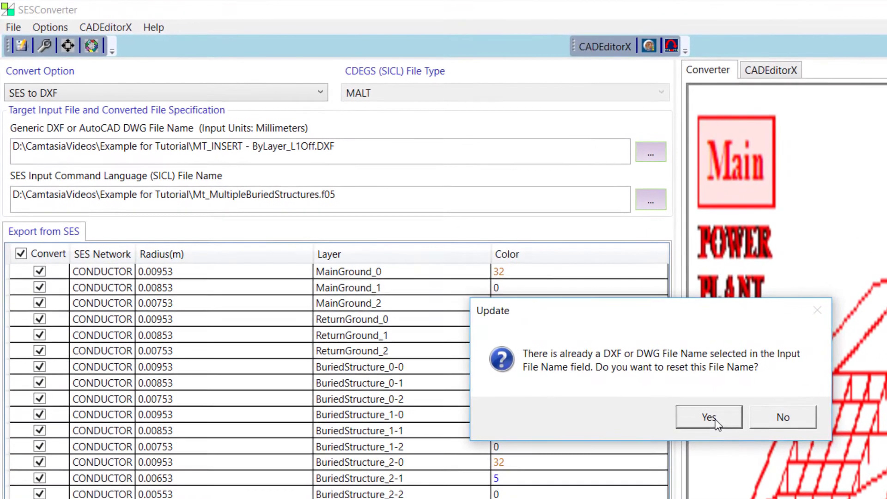
left_click(709, 418)
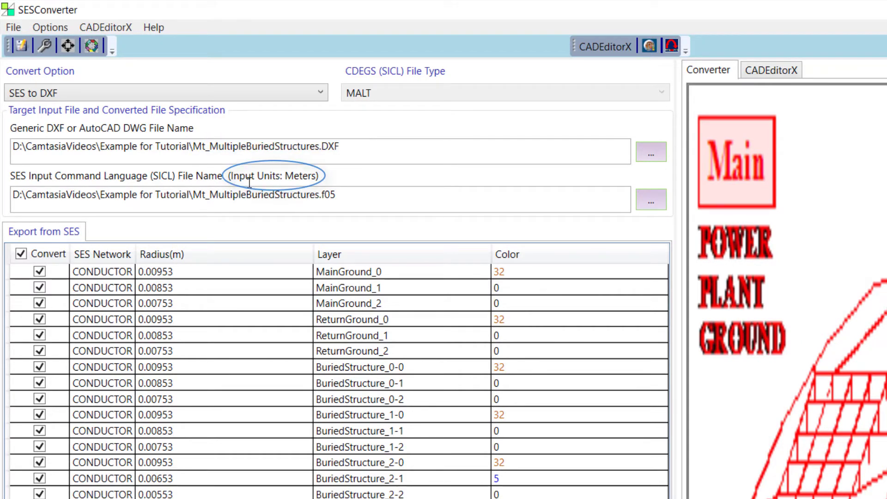
left_click(233, 303)
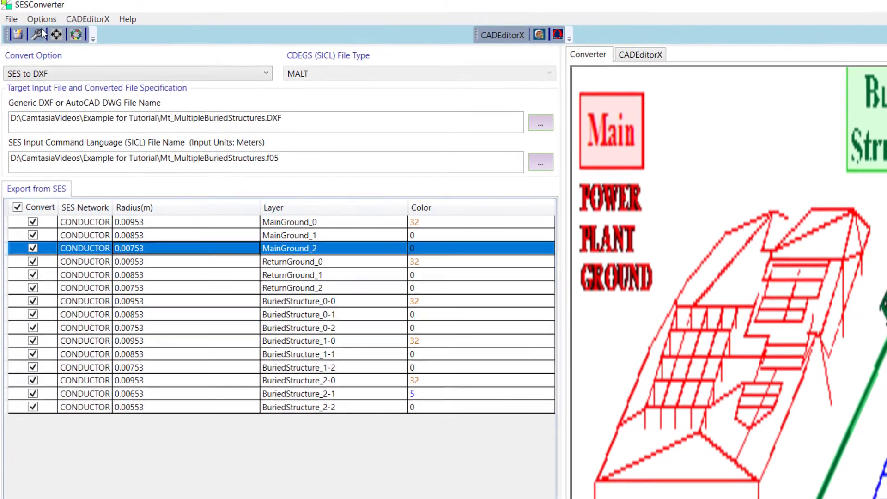
In the converter settings, toggle input unit conversion on and off, and map the 0.00953 m radius to color number 62.
left_click(40, 35)
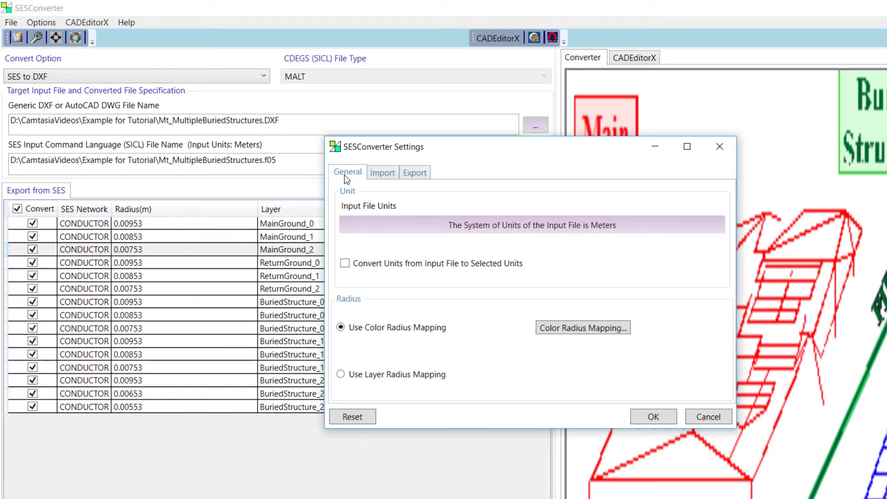
left_click(345, 263)
left_click(345, 264)
left_click(553, 327)
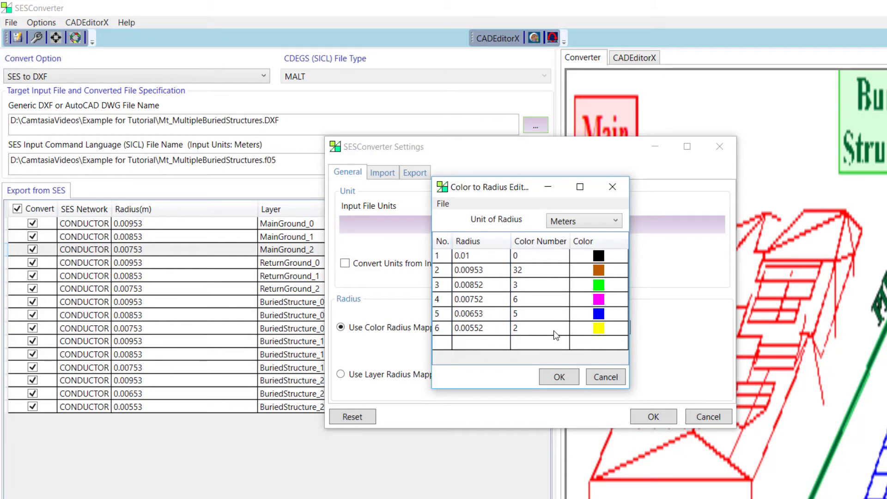
left_click(536, 270)
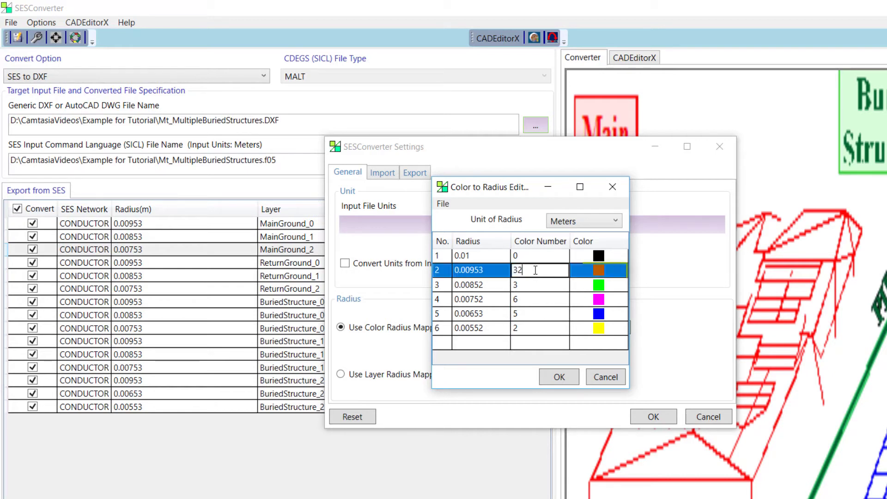
key("BackSpace")
key("BackSpace")
type("62")
key("Return")
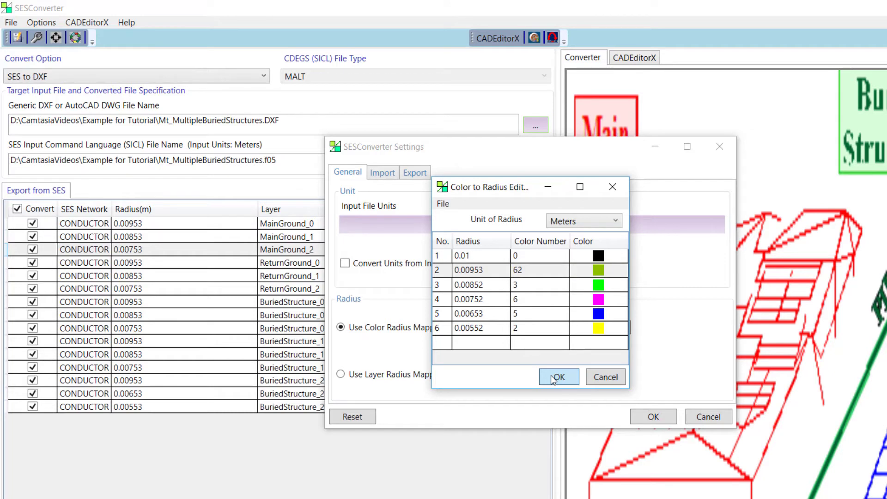
left_click(553, 378)
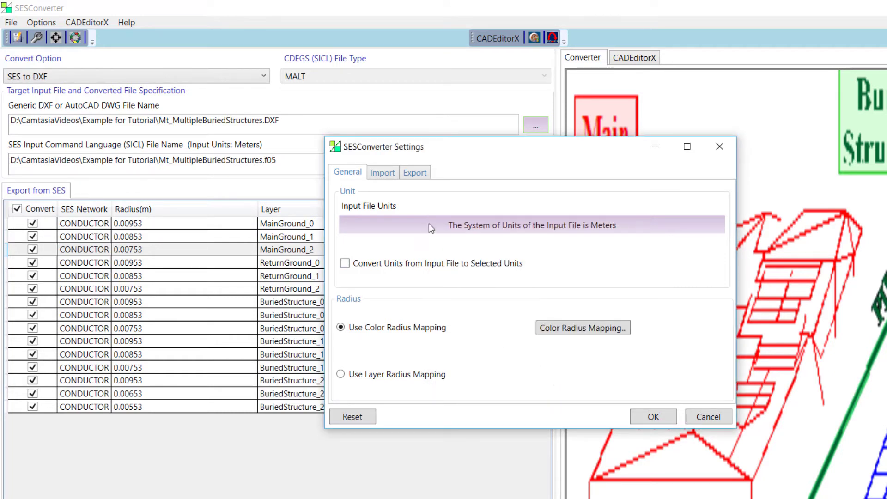
Choose ft. as the output DXF units in the export settings and apply the settings.
left_click(416, 173)
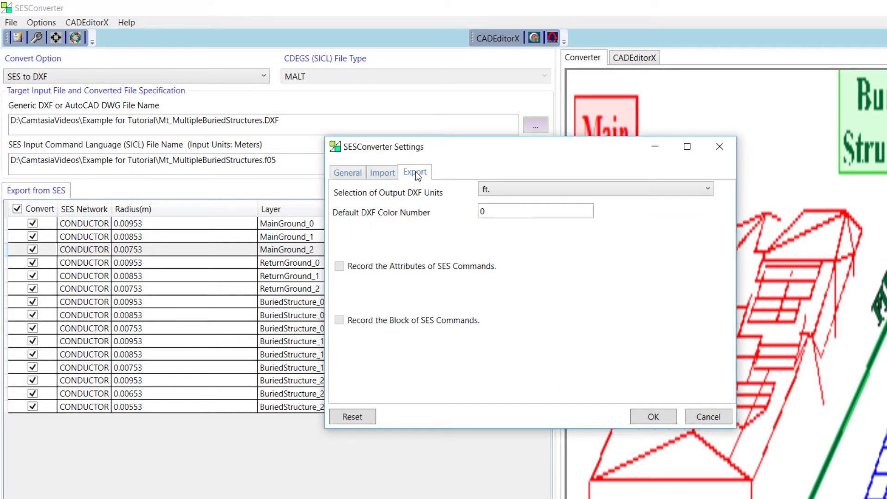
left_click(548, 190)
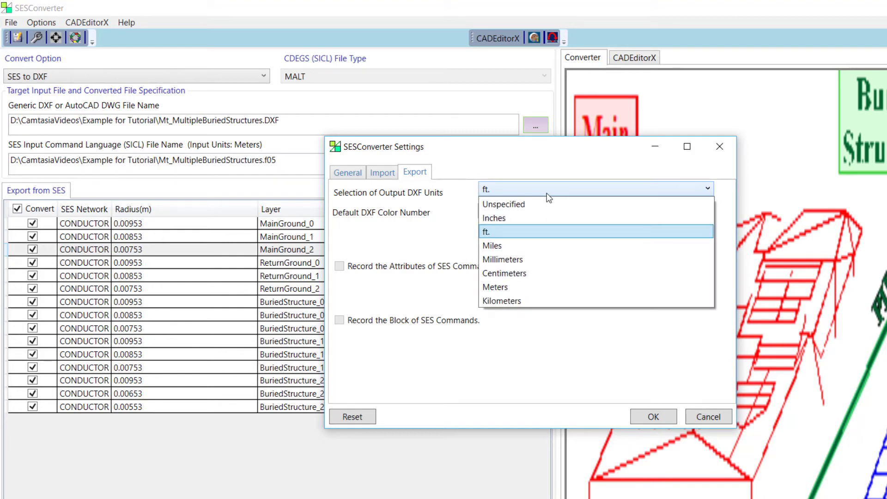
left_click(531, 235)
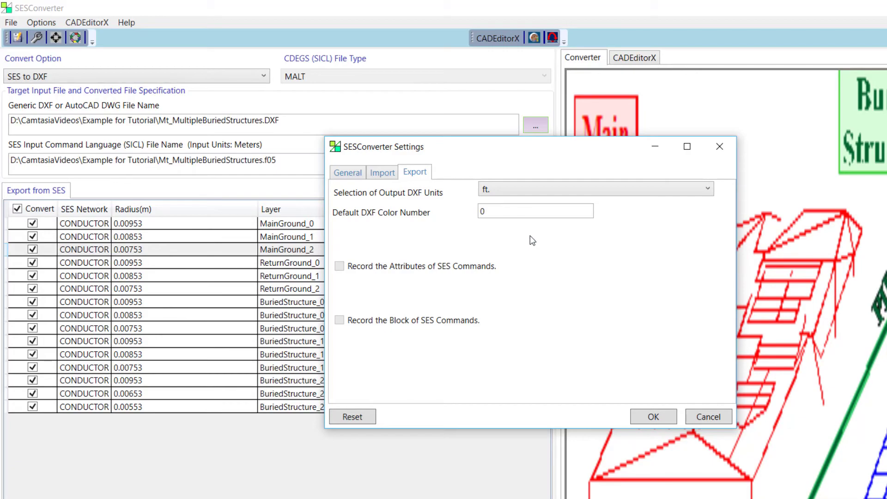
left_click(651, 416)
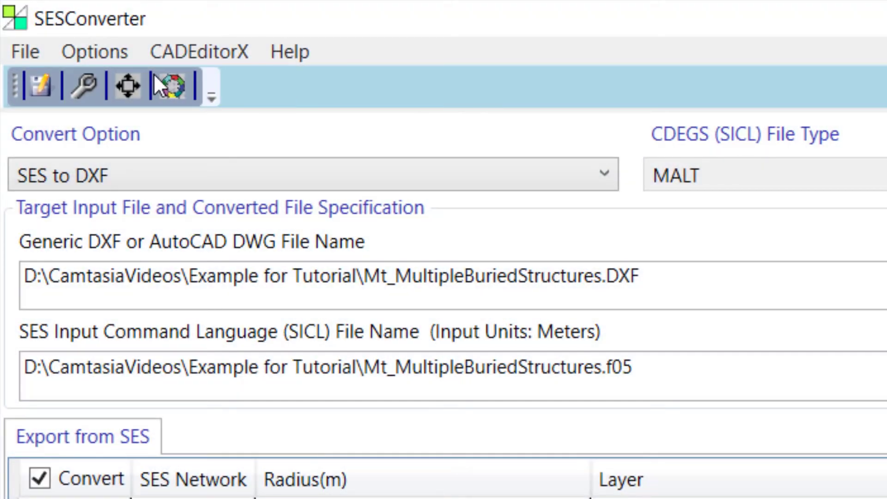
Convert the SICL file to Mt_MultipleBuriedStructures.dxf, overwriting the existing file, and dismiss the conversion report.
left_click(171, 90)
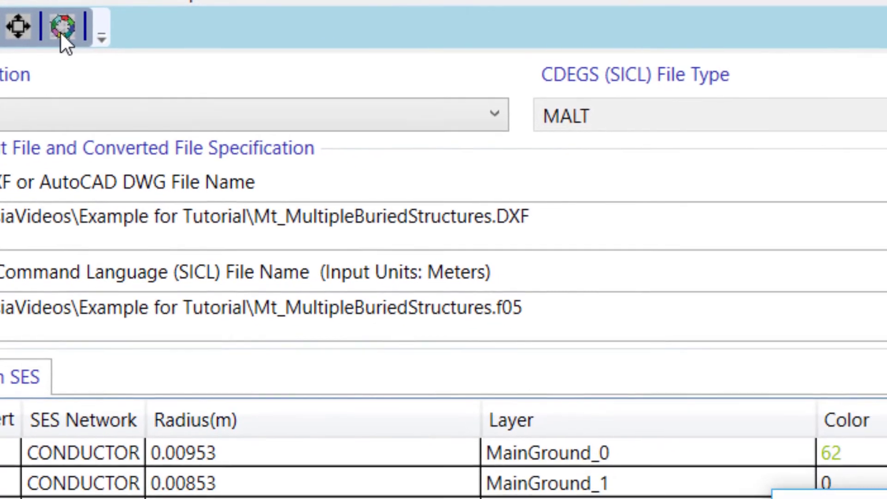
left_click(62, 30)
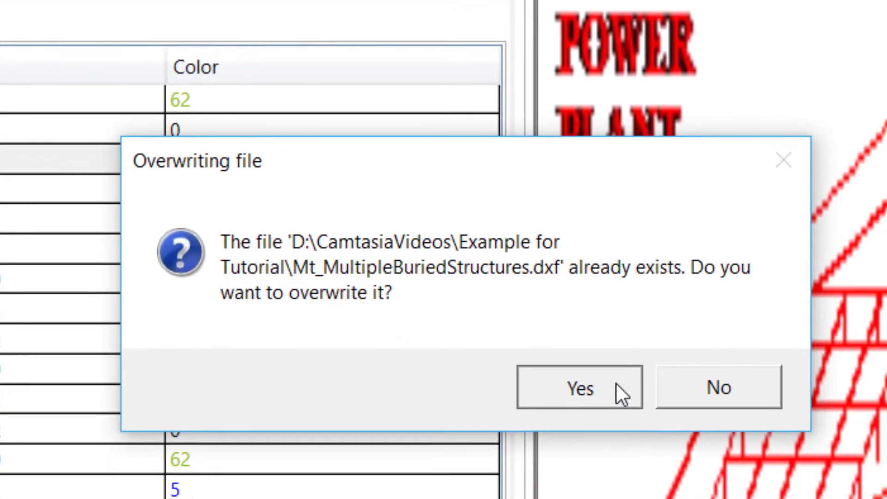
left_click(616, 384)
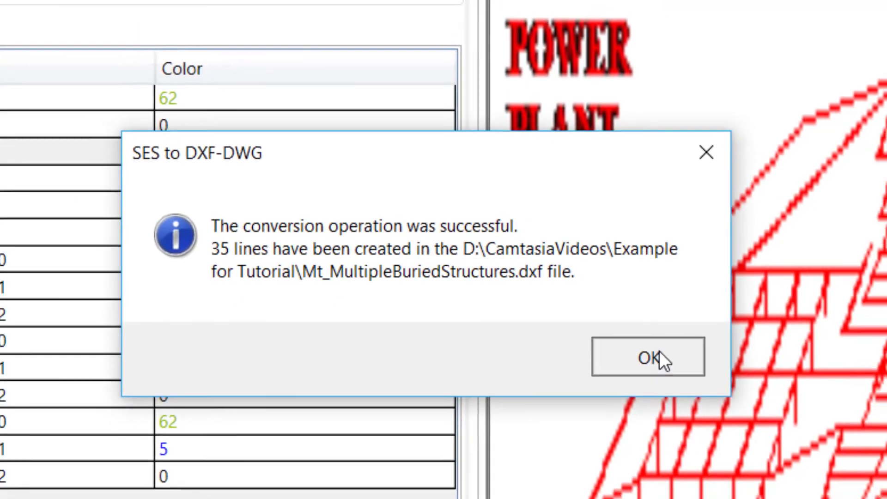
left_click(686, 369)
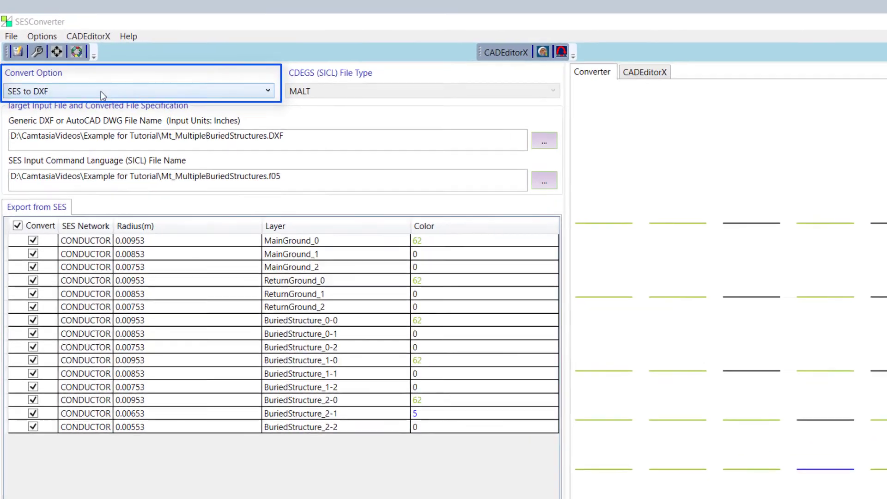
Change the convert option to DXF-DWG to SES and load 3DSolids.dwg as the input drawing, resetting the SICL file name to match.
left_click(84, 77)
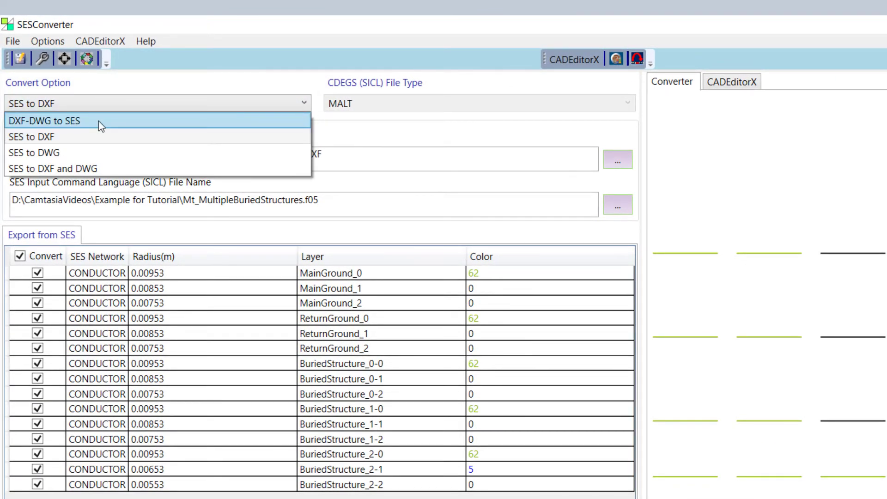
left_click(98, 121)
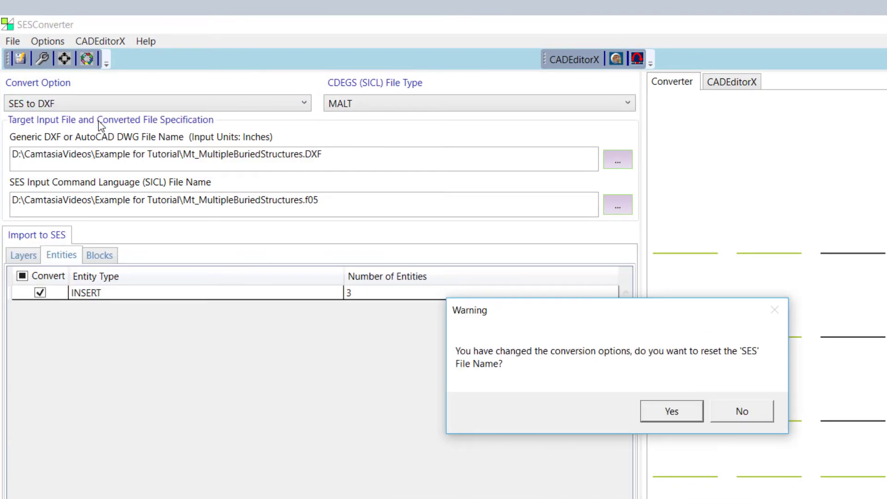
left_click(670, 412)
left_click(616, 161)
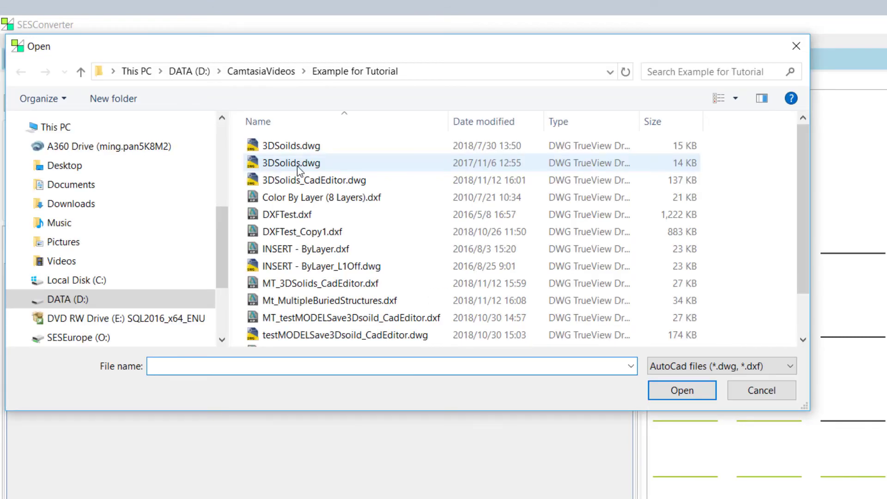
left_click(298, 167)
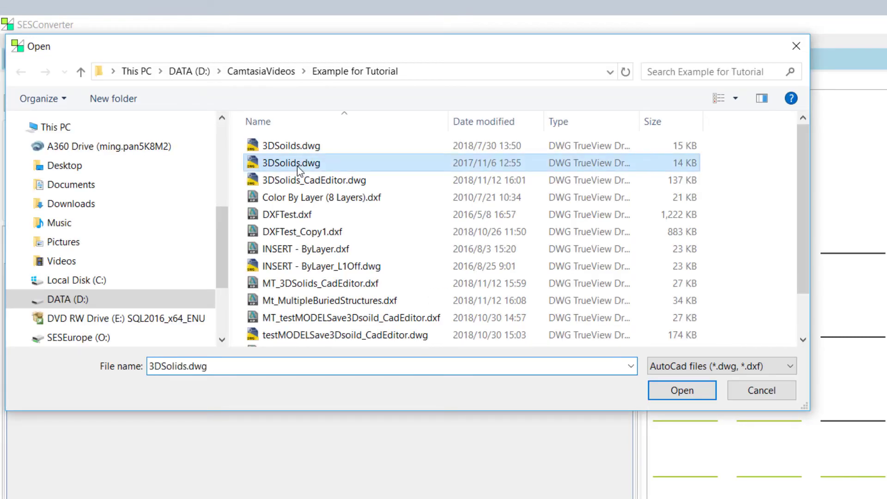
left_click(675, 400)
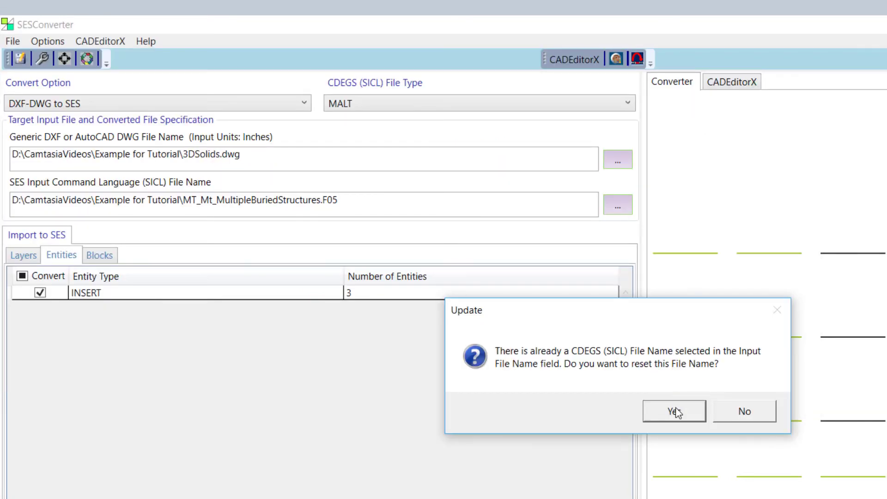
left_click(674, 411)
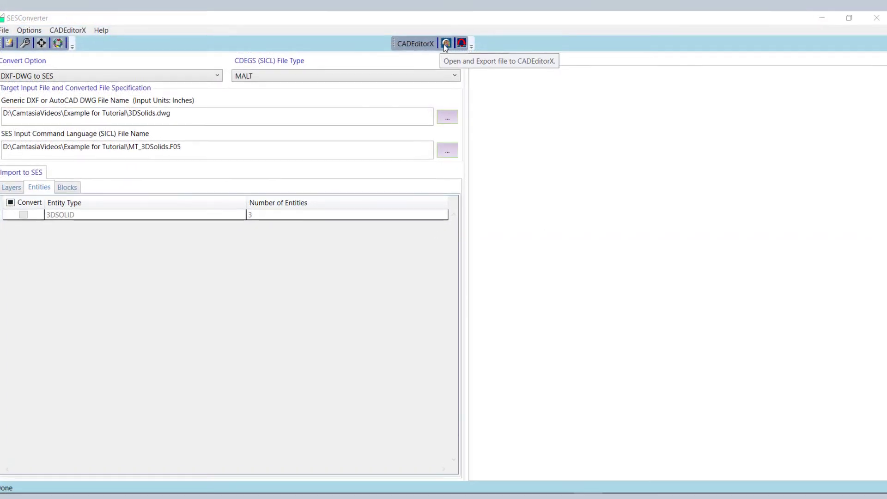
Open 3DSolids.dwg in CADEditorX and display it in the SW Isometric view.
left_click(427, 61)
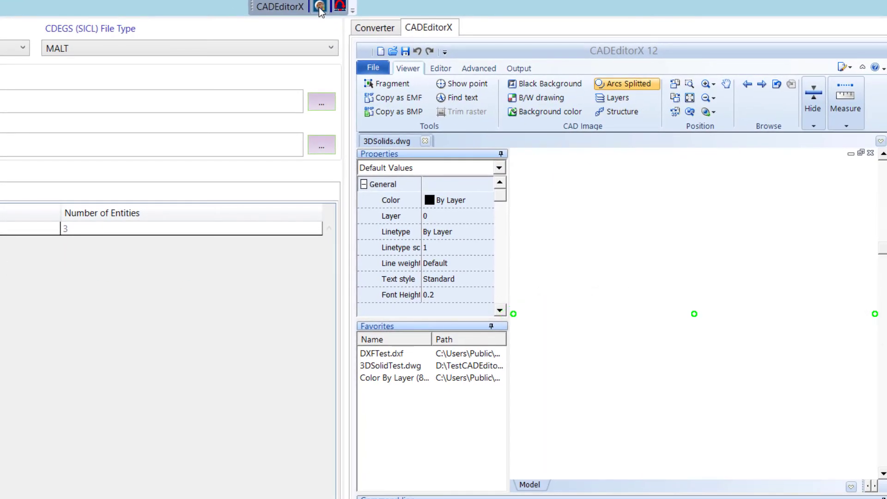
left_click(713, 112)
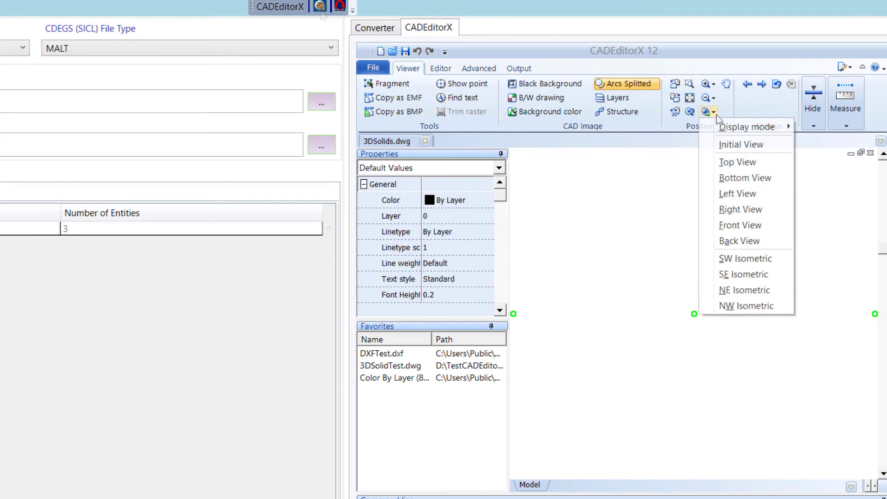
left_click(731, 260)
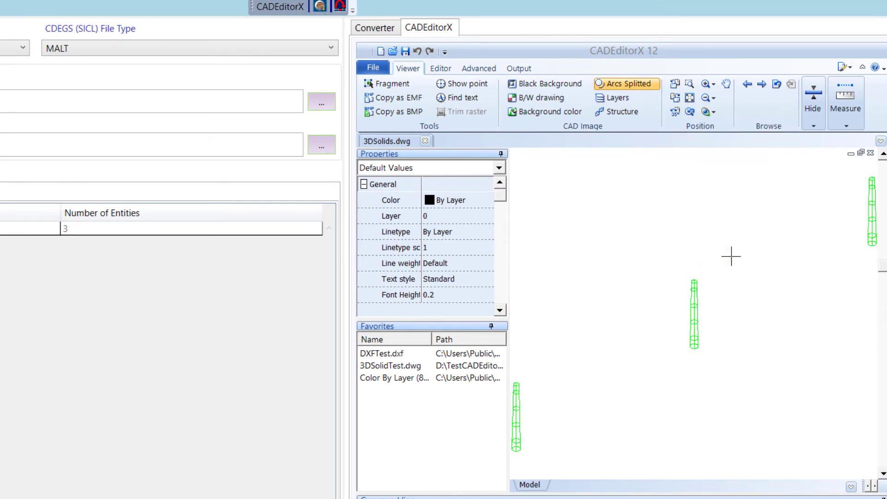
Select the middle column in the drawing and check its entity type in the properties.
left_click(692, 292)
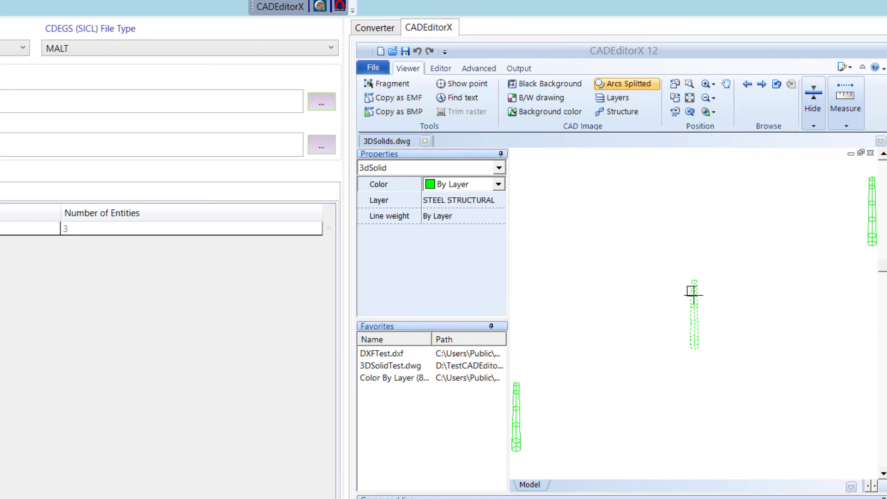
left_click(389, 172)
left_click(389, 174)
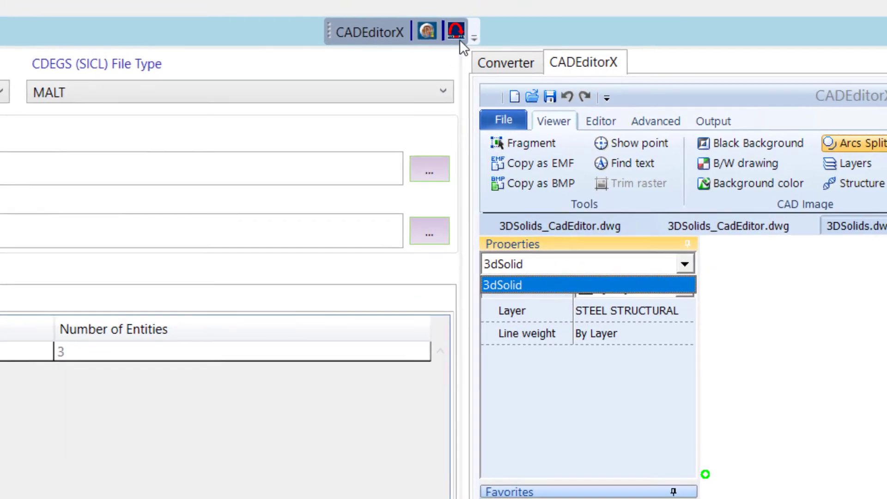
key("Return")
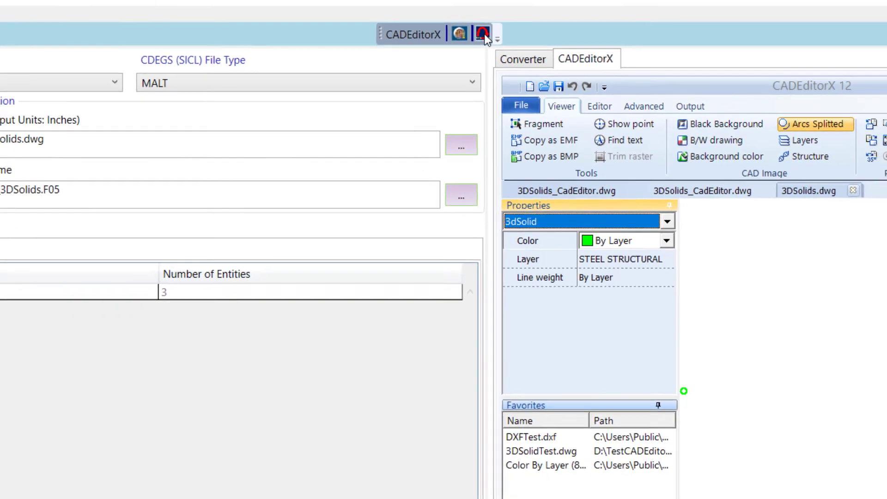
Send the drawing back to the converter as 3DSolids_CadEditor.dwg and convert it to MT_3DSolids_CadEditor.F05, resetting the SICL file name and overwriting the existing file.
left_click(502, 35)
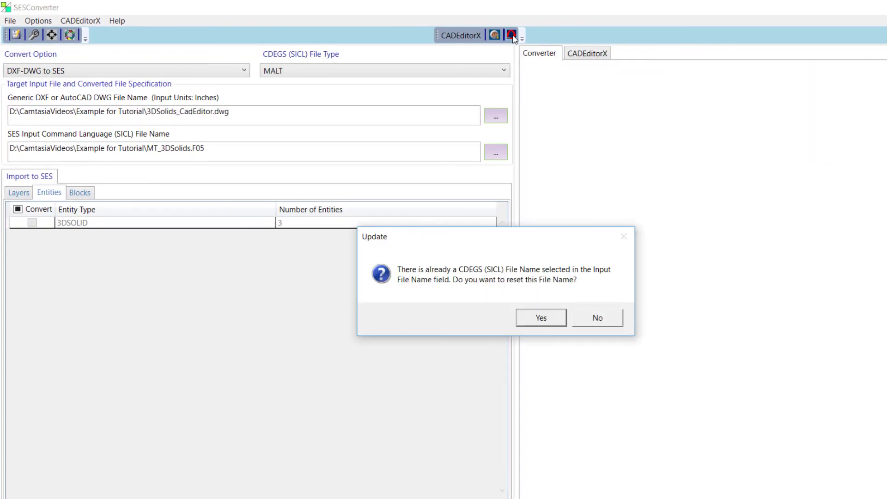
left_click(549, 323)
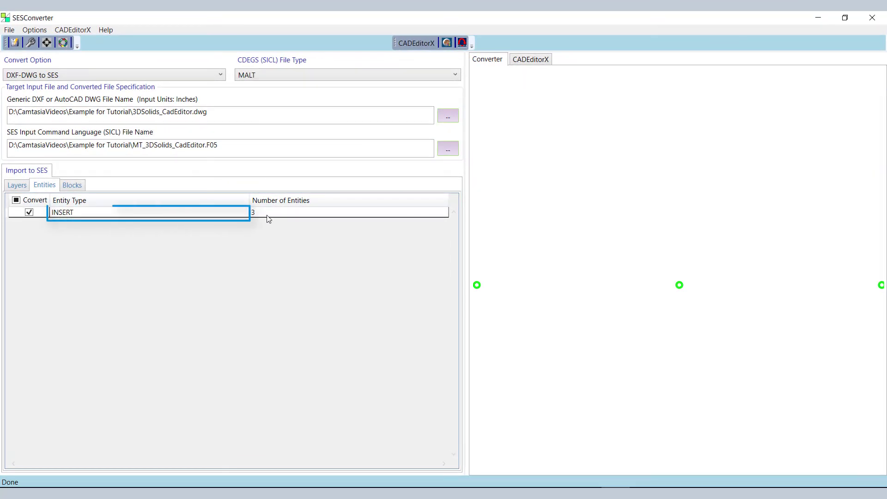
left_click(63, 45)
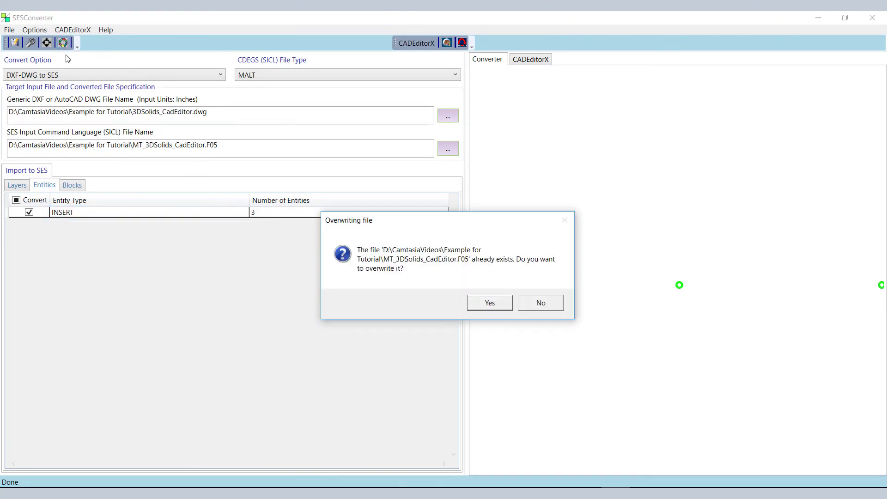
left_click(490, 303)
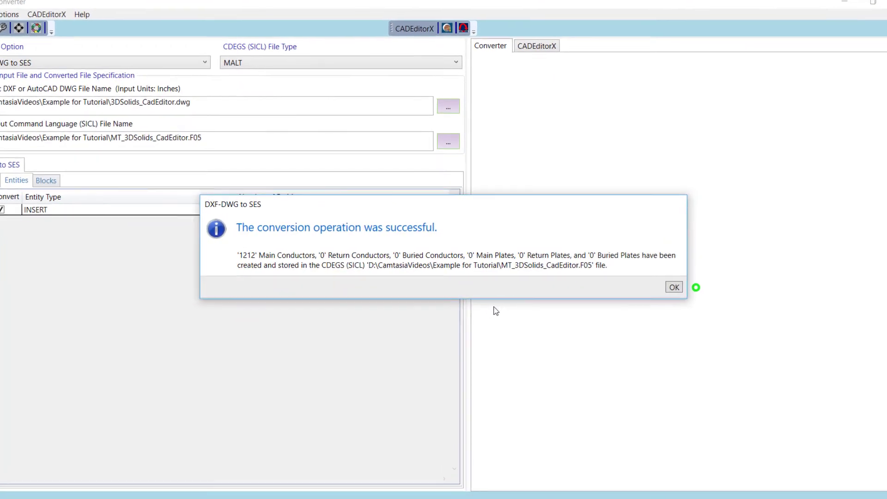